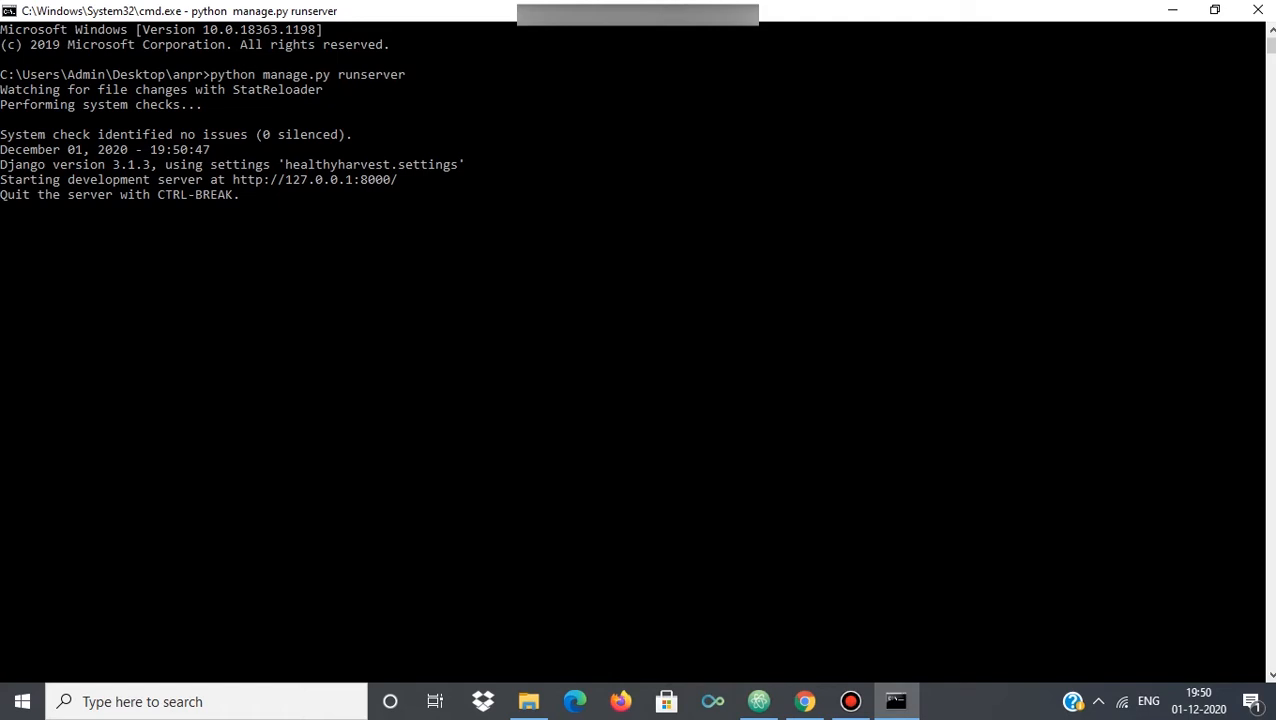
pyautogui.moveTo(233, 180); pyautogui.dragTo(360, 180)
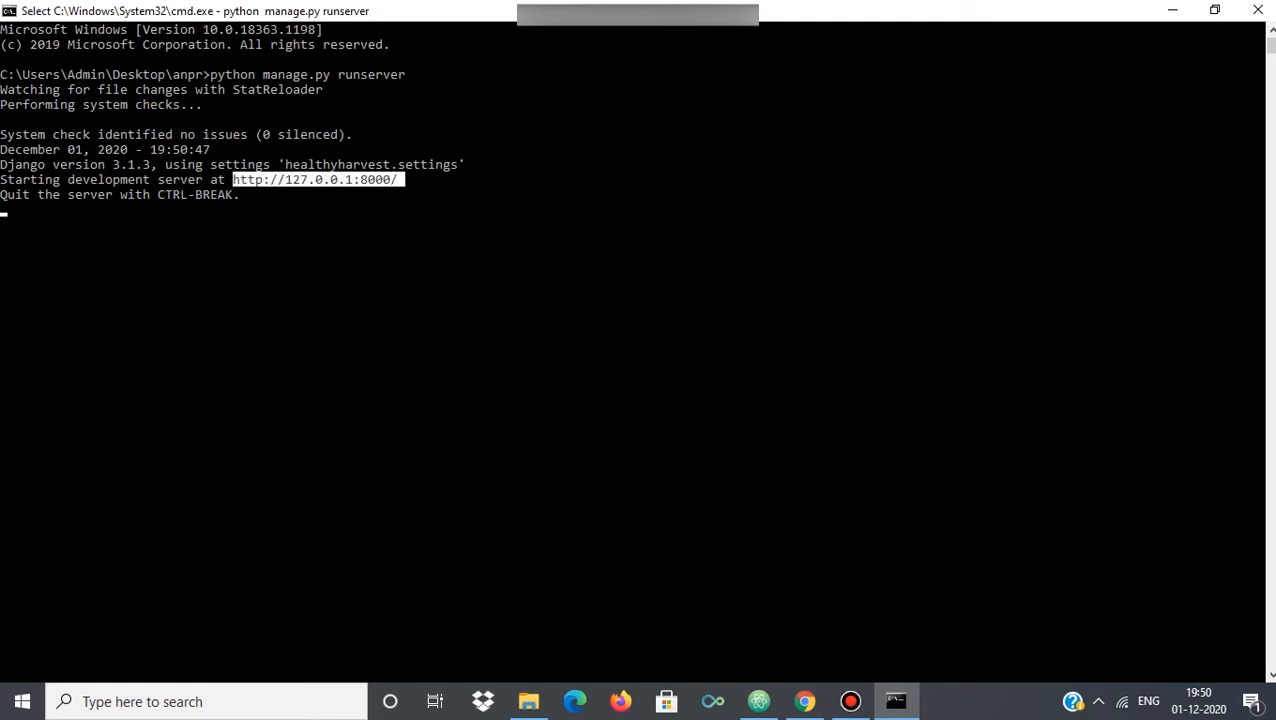
pyautogui.hotkey('ctrl', 'c')
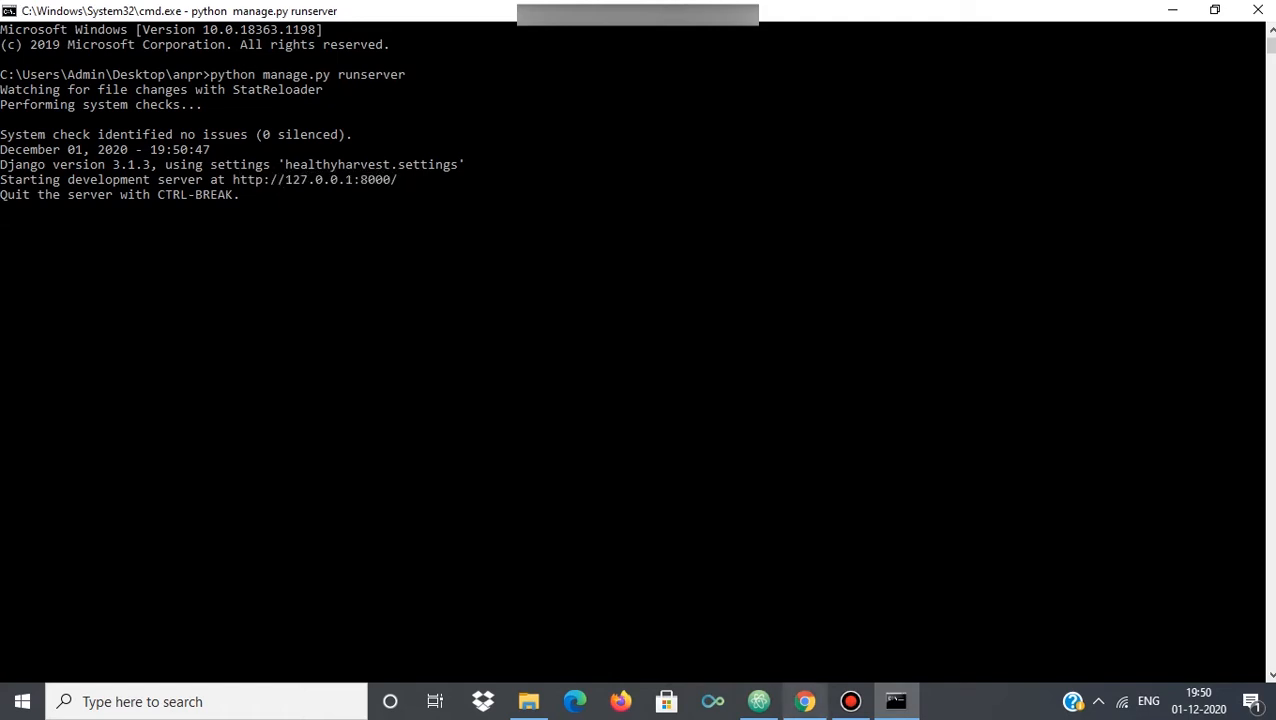
pyautogui.hotkey('alt', 'Tab')
# Load the ANPR home page, translate it to Portuguese, restore English, and enter the Introduction.
pyautogui.hotkey('ctrl', 'v')
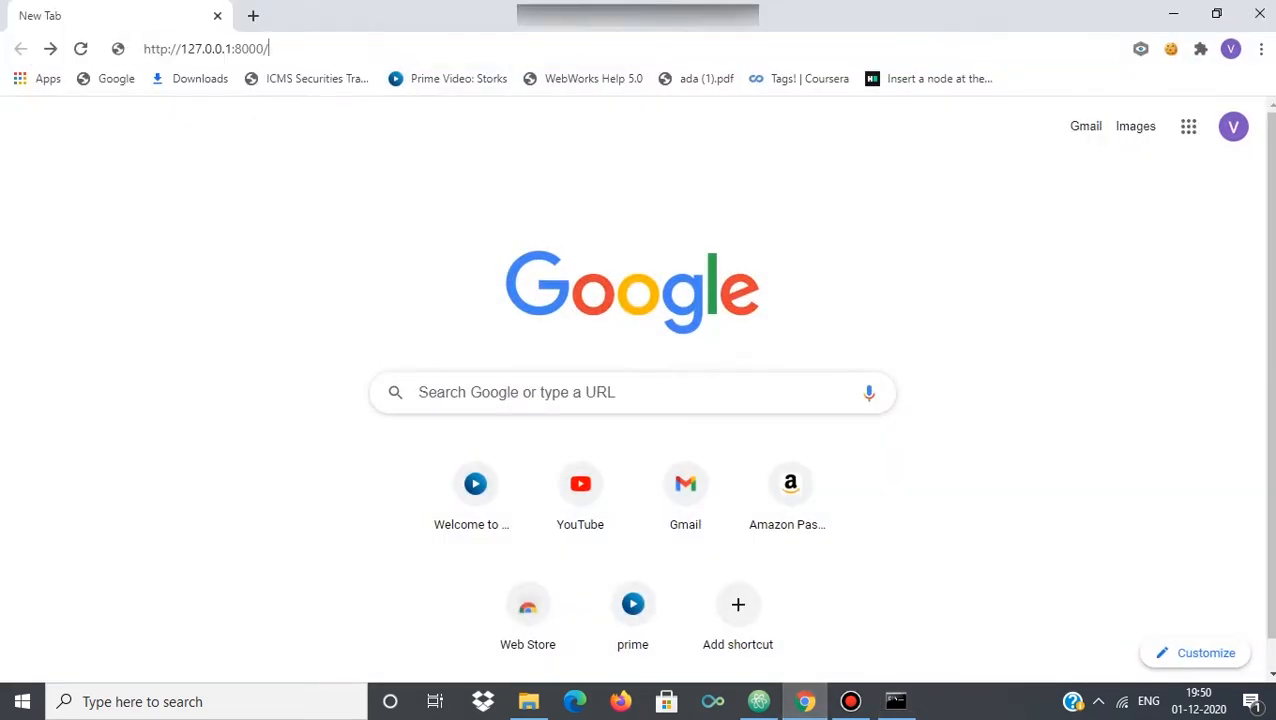
pyautogui.press('Return')
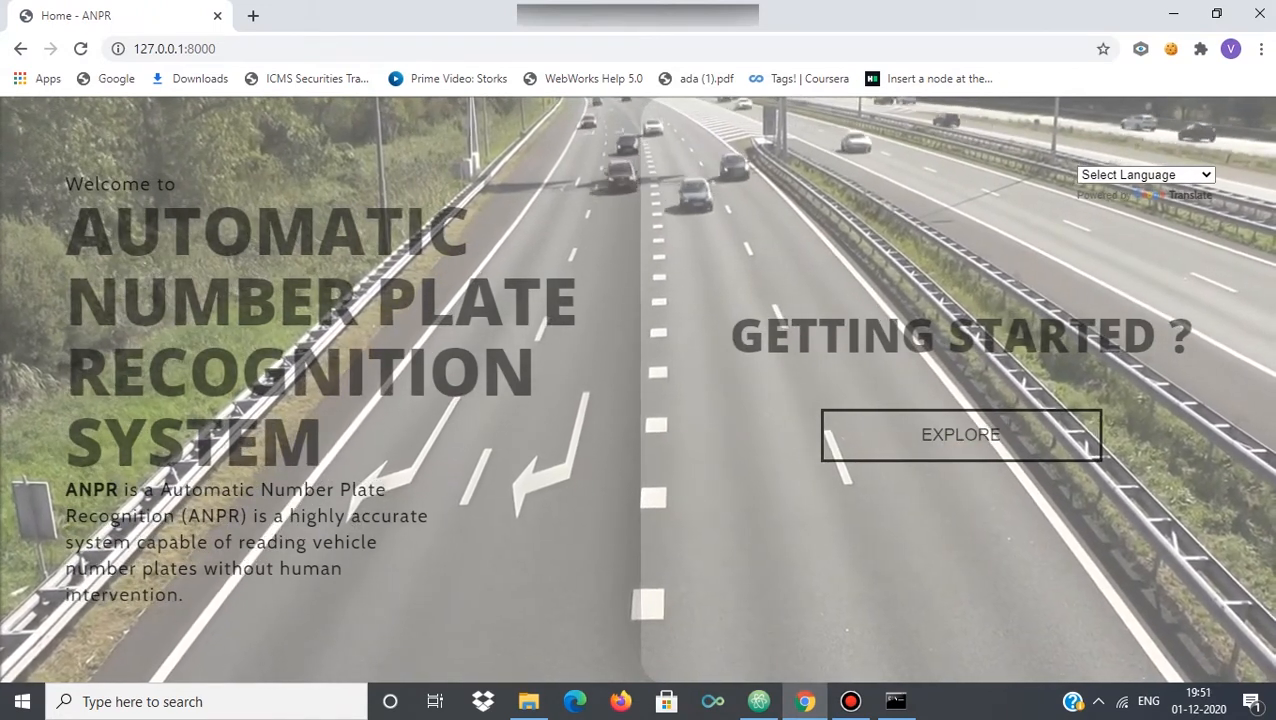
pyautogui.click(1145, 174)
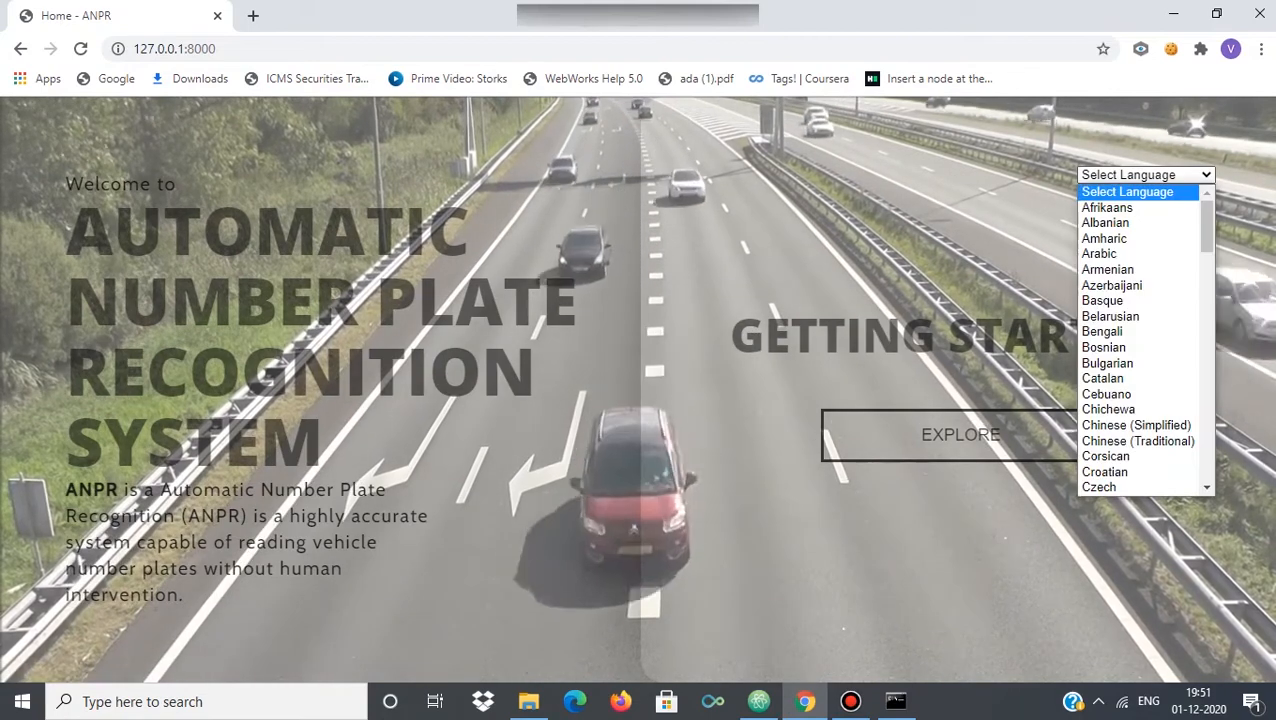
pyautogui.scroll(-5, 1135, 425)
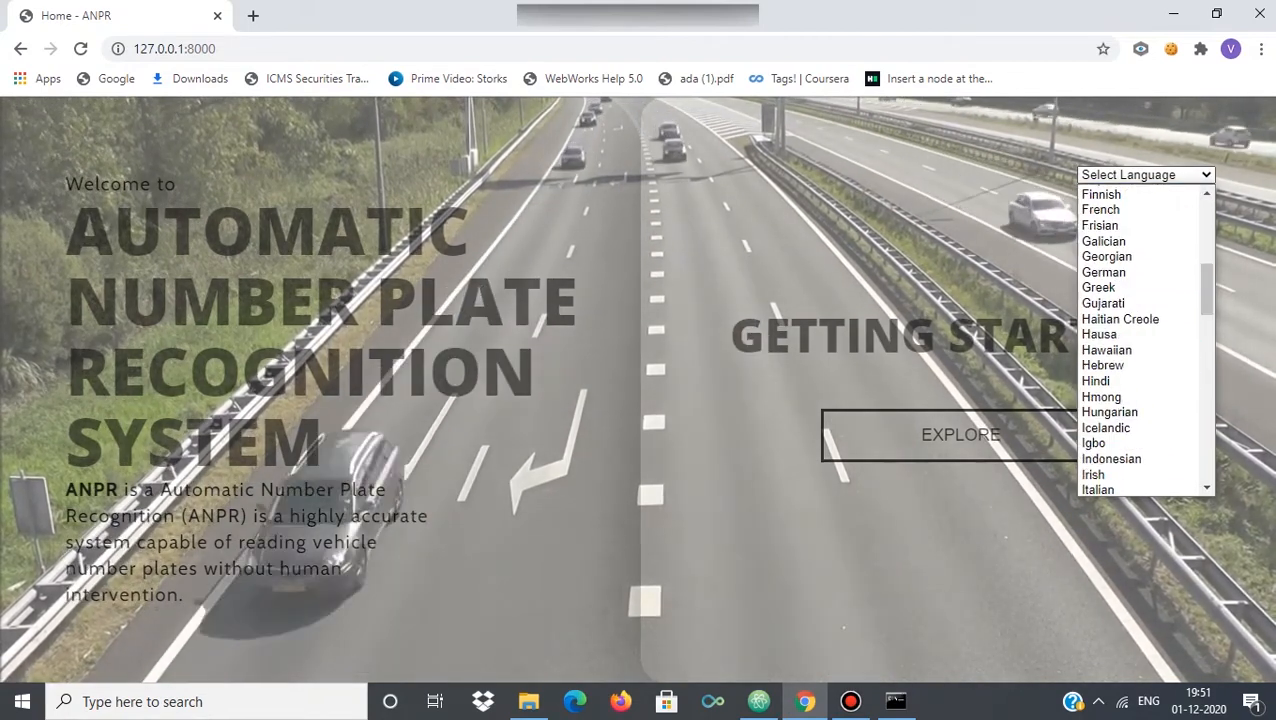
pyautogui.scroll(-10, 1145, 340)
pyautogui.scroll(2, 1145, 340)
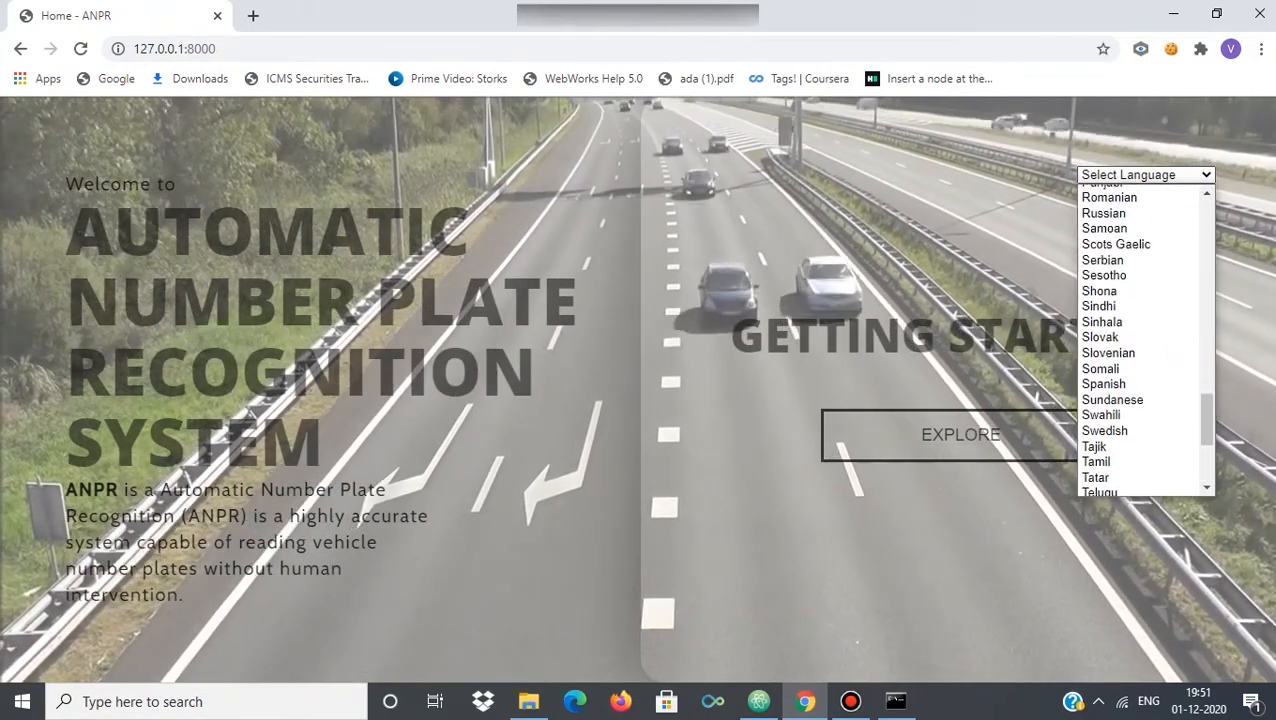
pyautogui.scroll(1, 1140, 340)
pyautogui.scroll(1, 1140, 340)
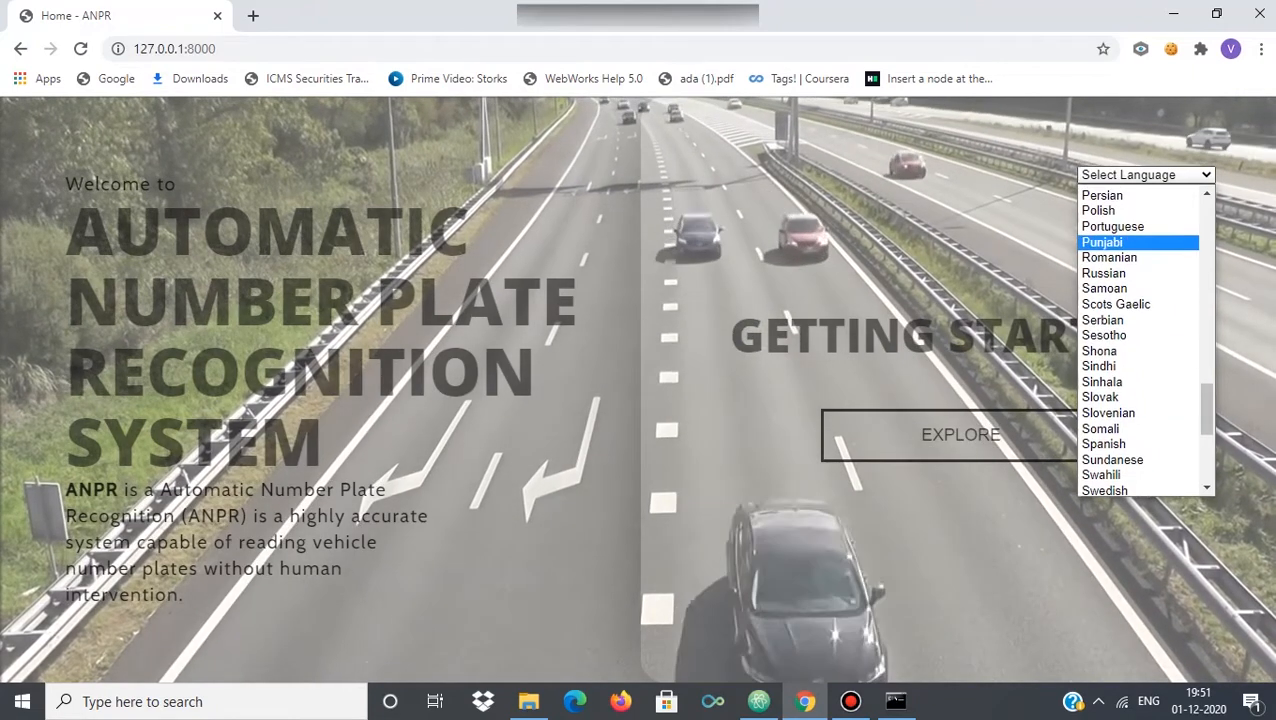
pyautogui.click(1112, 226)
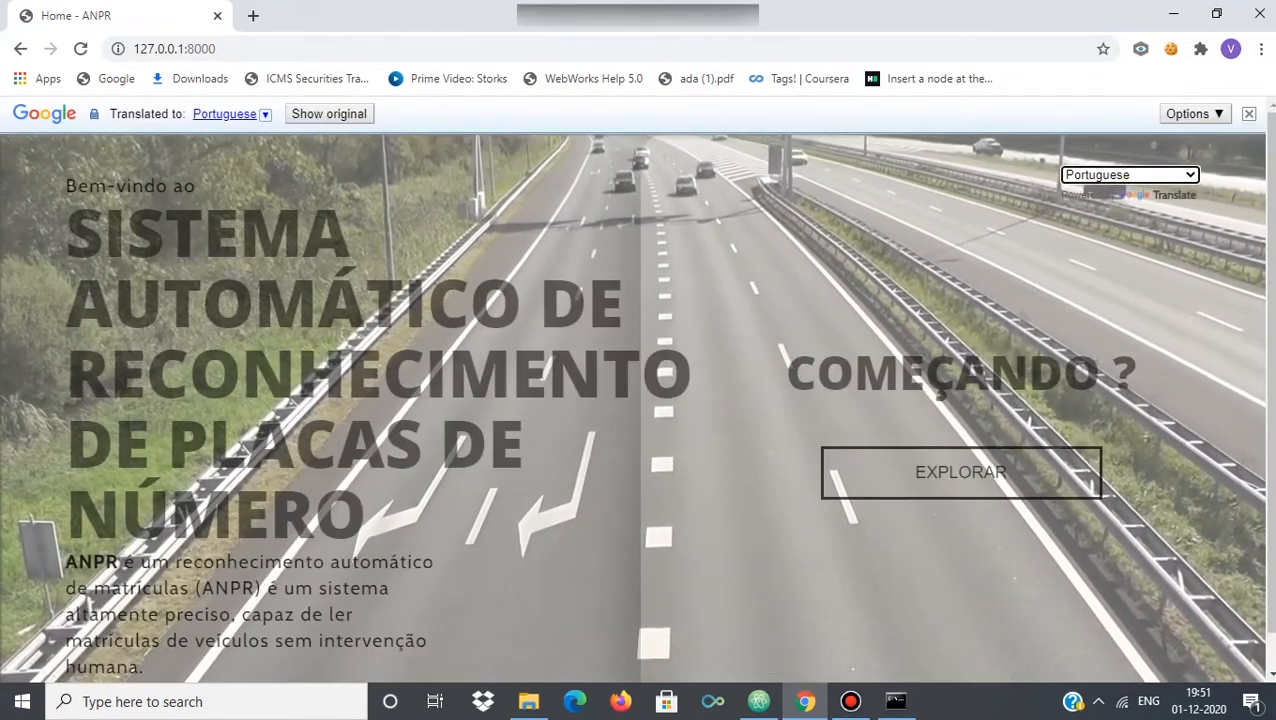
pyautogui.scroll(-1, 640, 400)
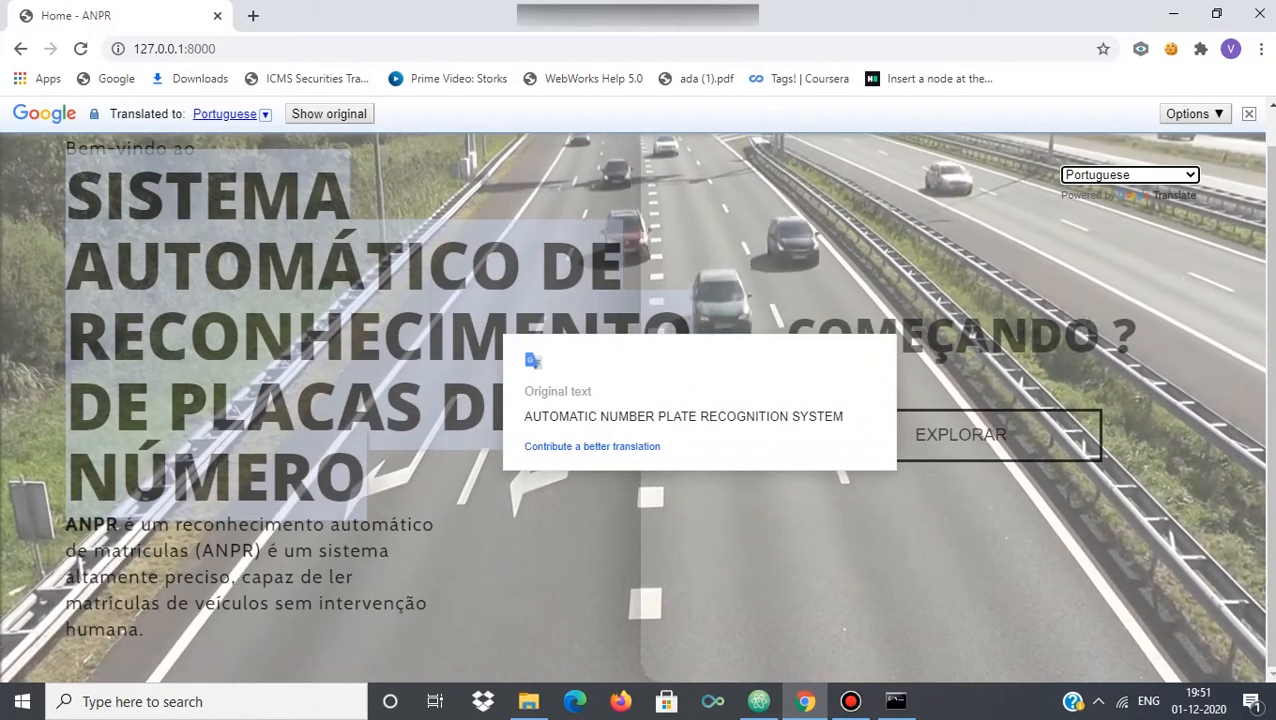
pyautogui.click(329, 113)
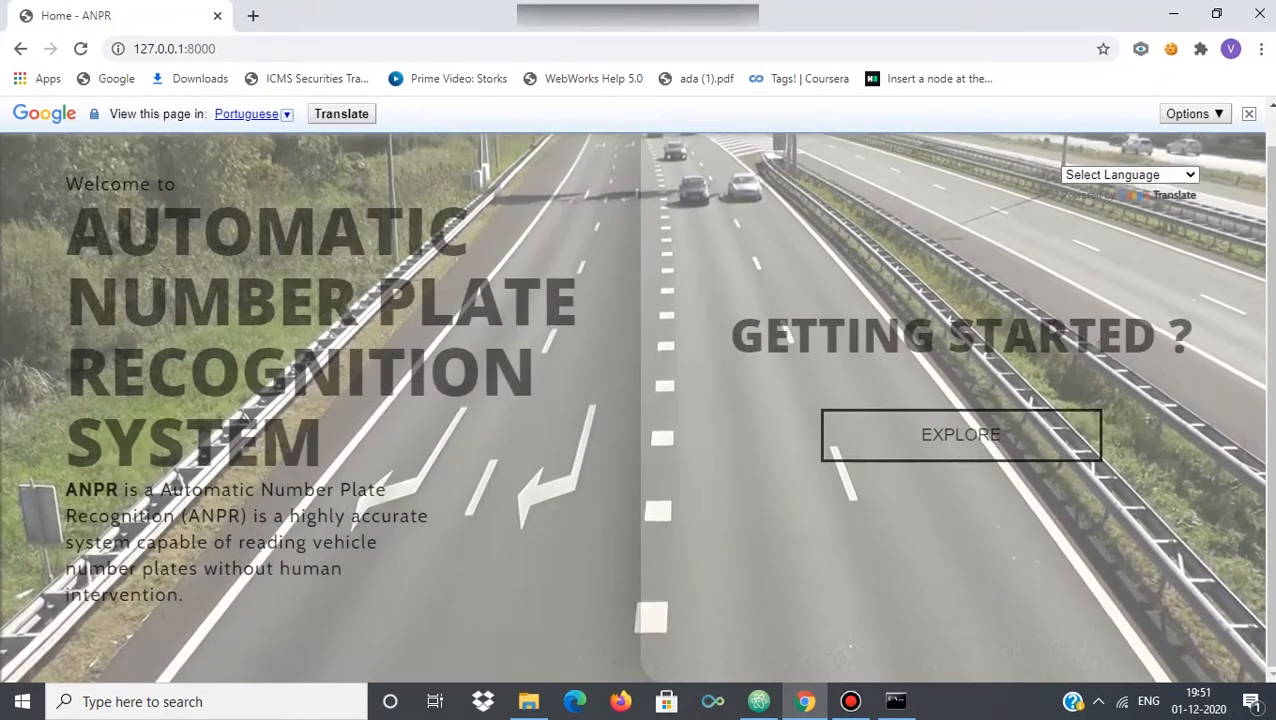
pyautogui.click(960, 433)
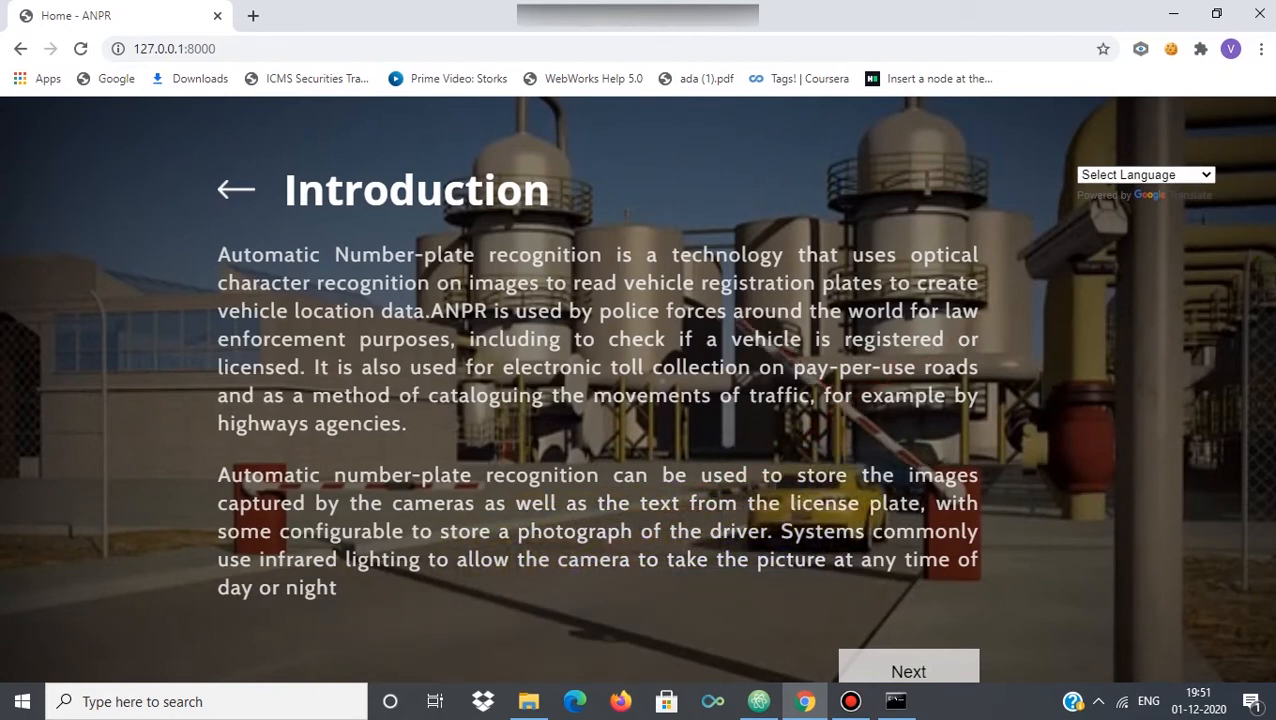
# Advance from the Introduction slide to the Plate Detection page.
pyautogui.press('Right')
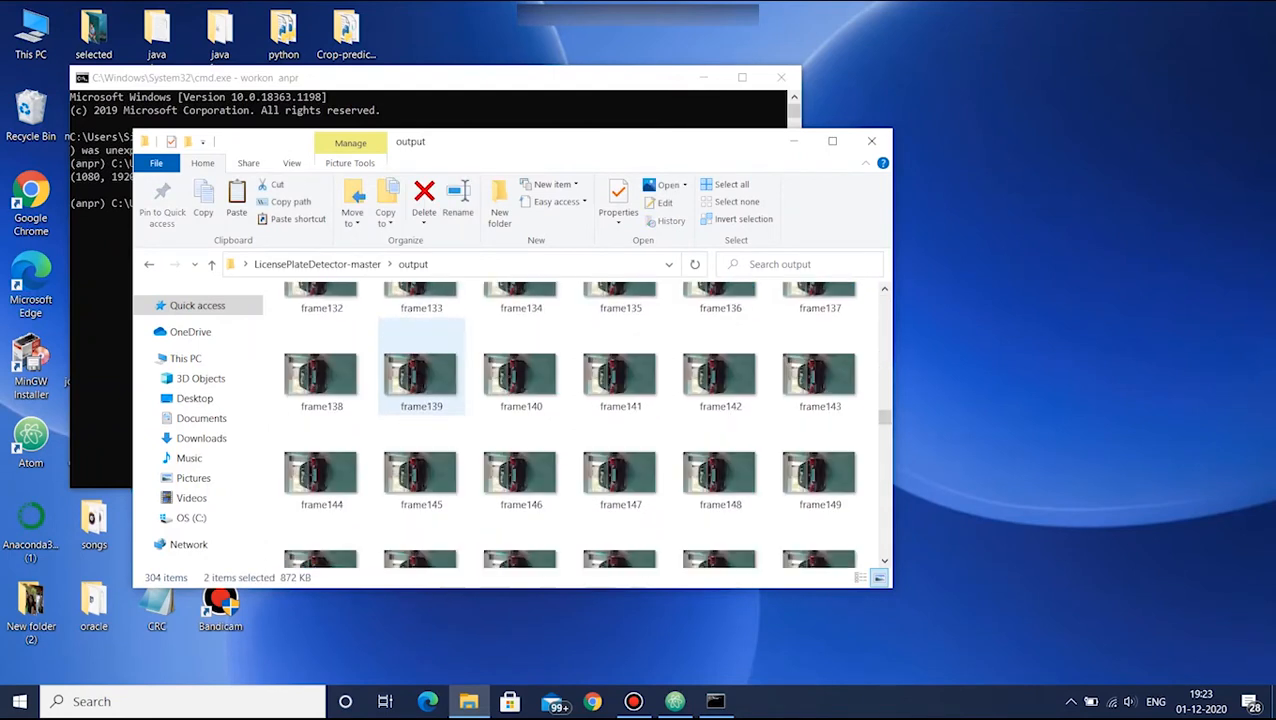
# Close the output folder of extracted video frames after reviewing them.
pyautogui.click(871, 141)
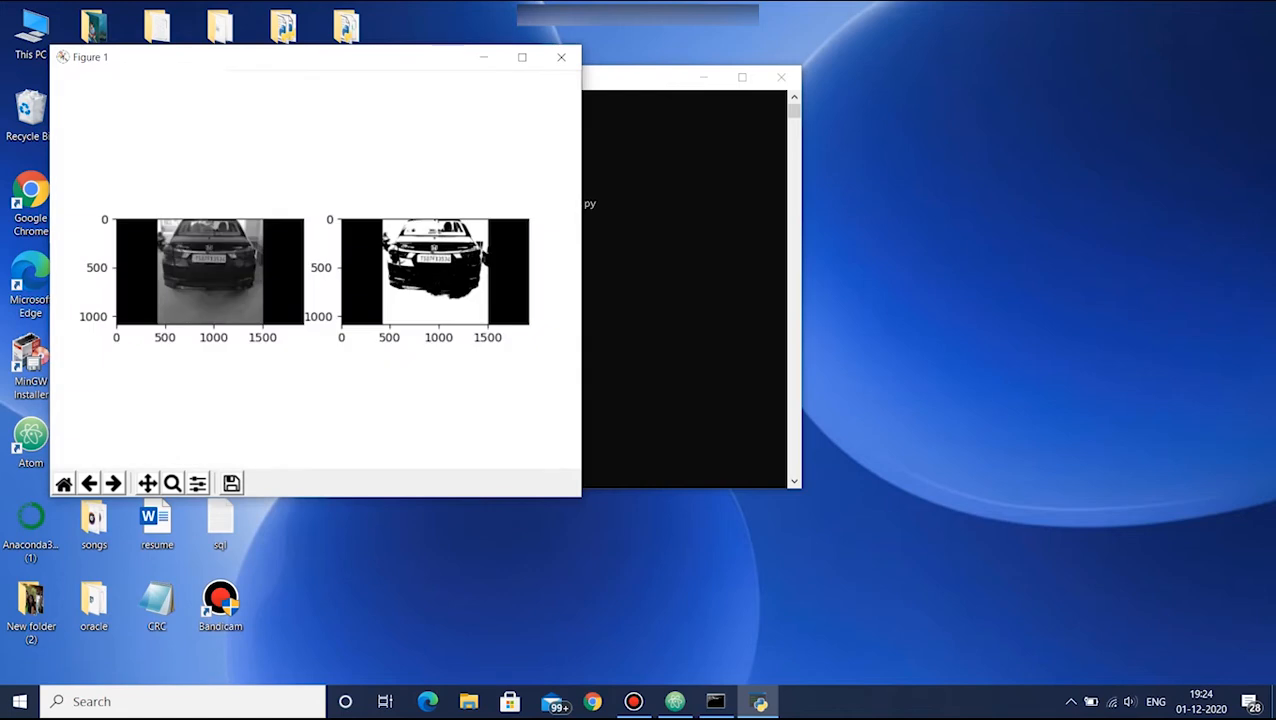
pyautogui.click(561, 57)
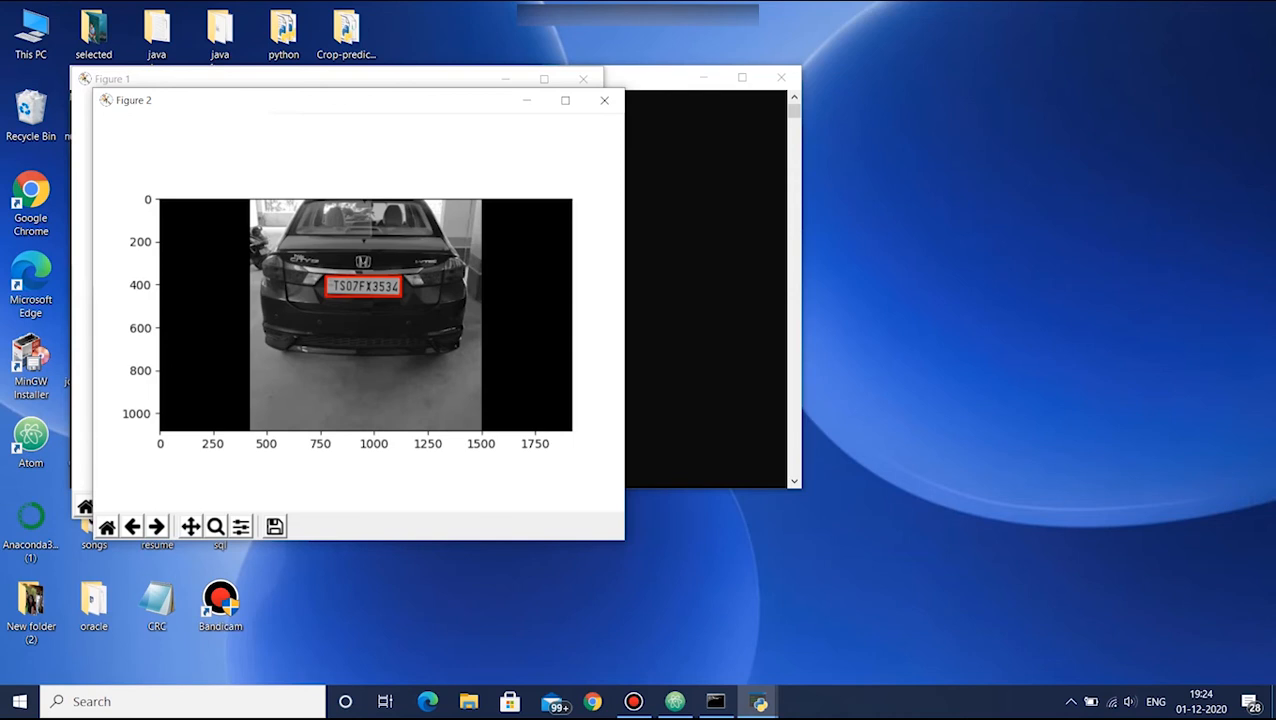
pyautogui.click(583, 78)
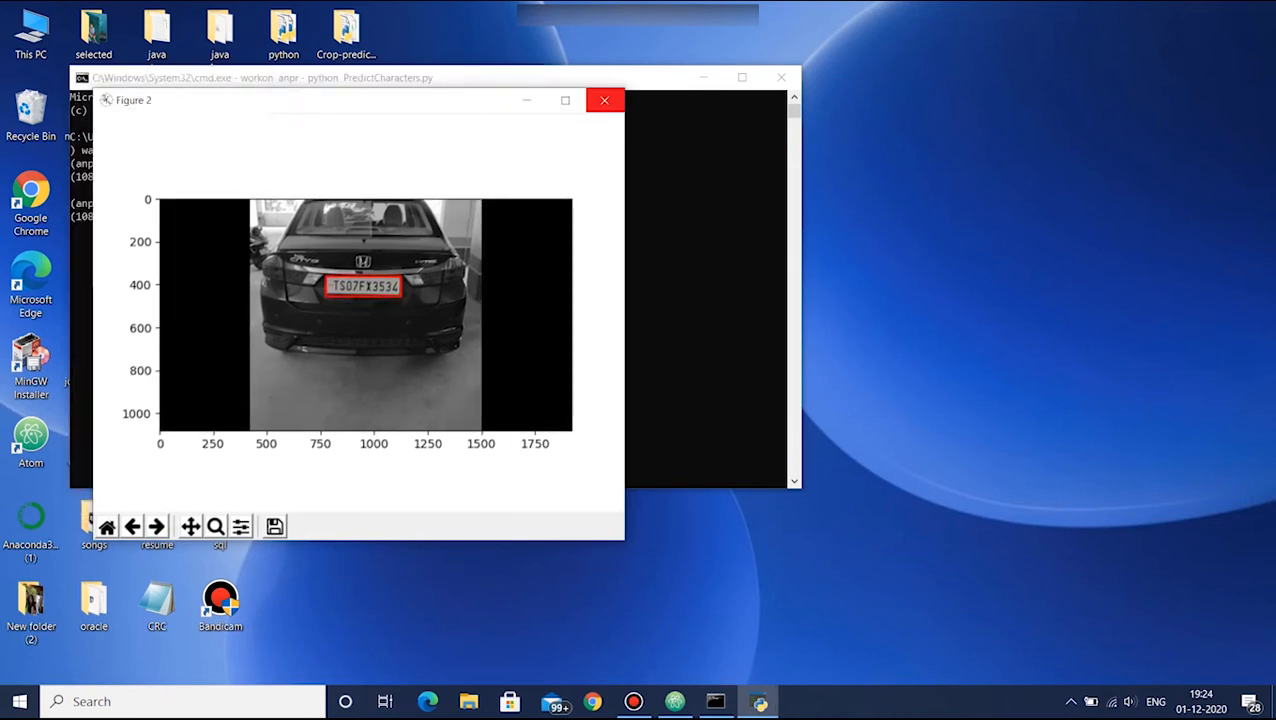
pyautogui.click(604, 100)
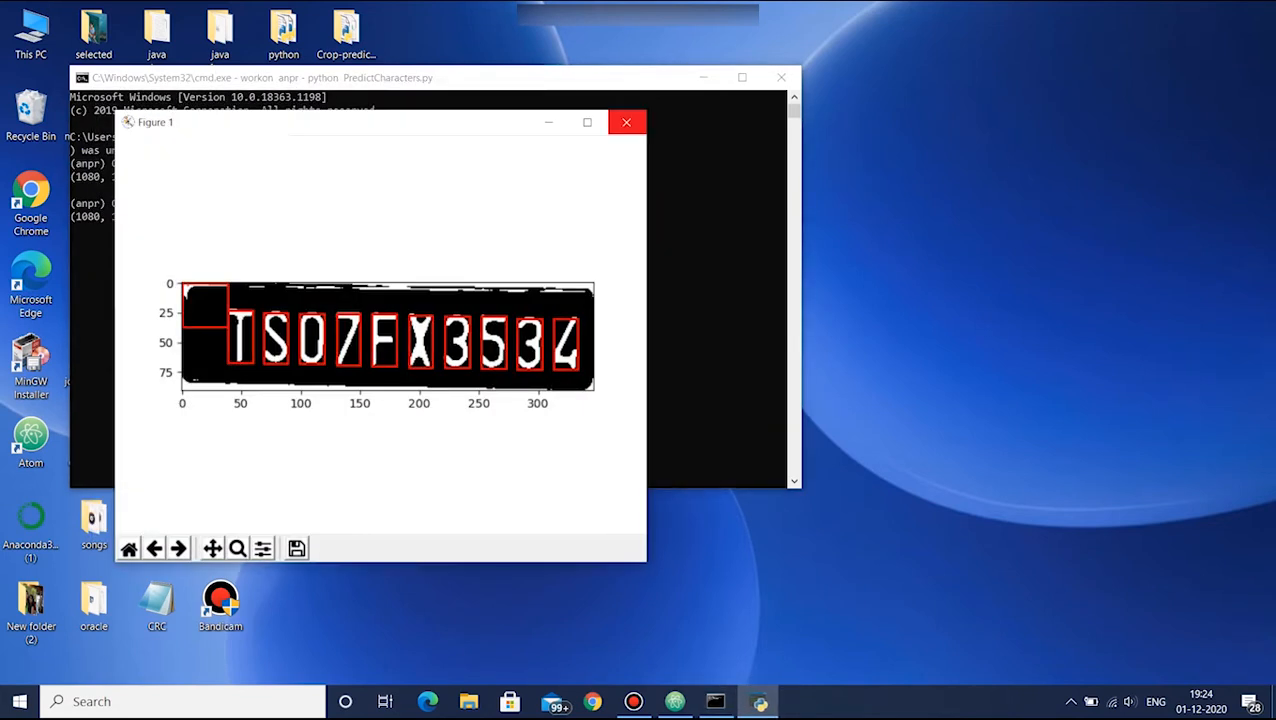
pyautogui.click(626, 122)
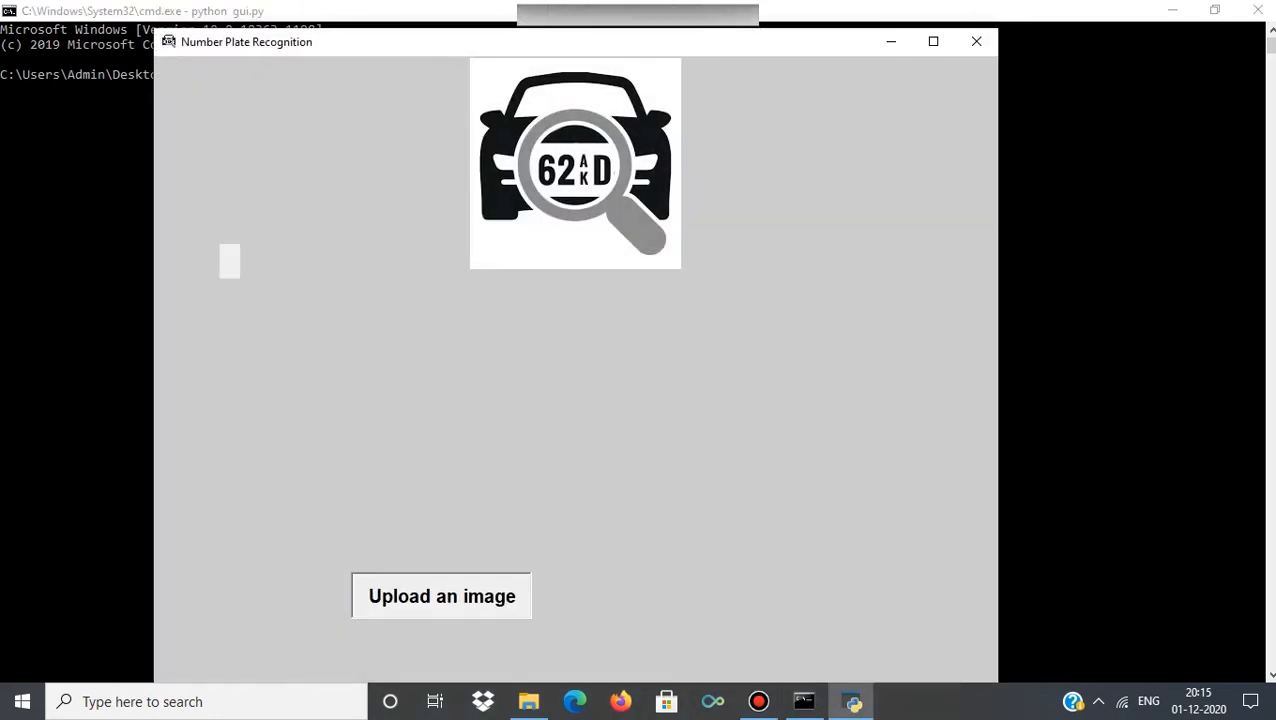
# Upload the car PNG with the MCLRN F1 plate into the recognition GUI.
pyautogui.click(441, 595)
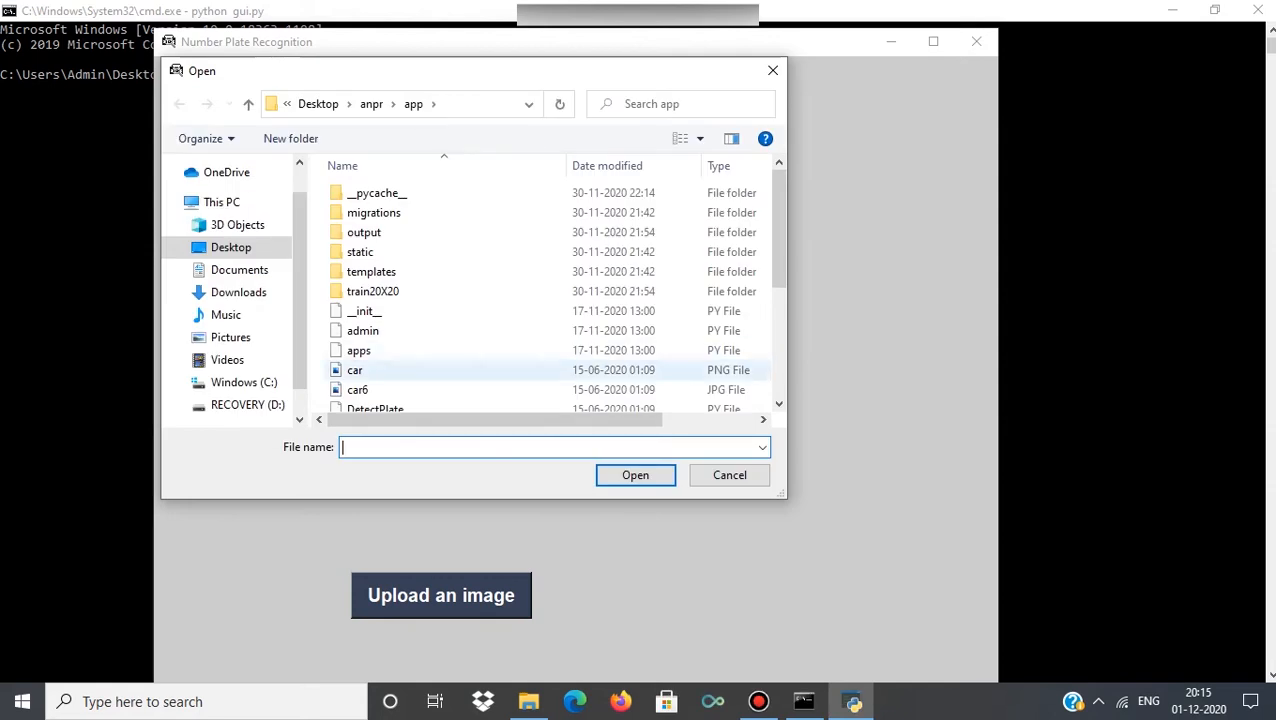
pyautogui.doubleClick(355, 370)
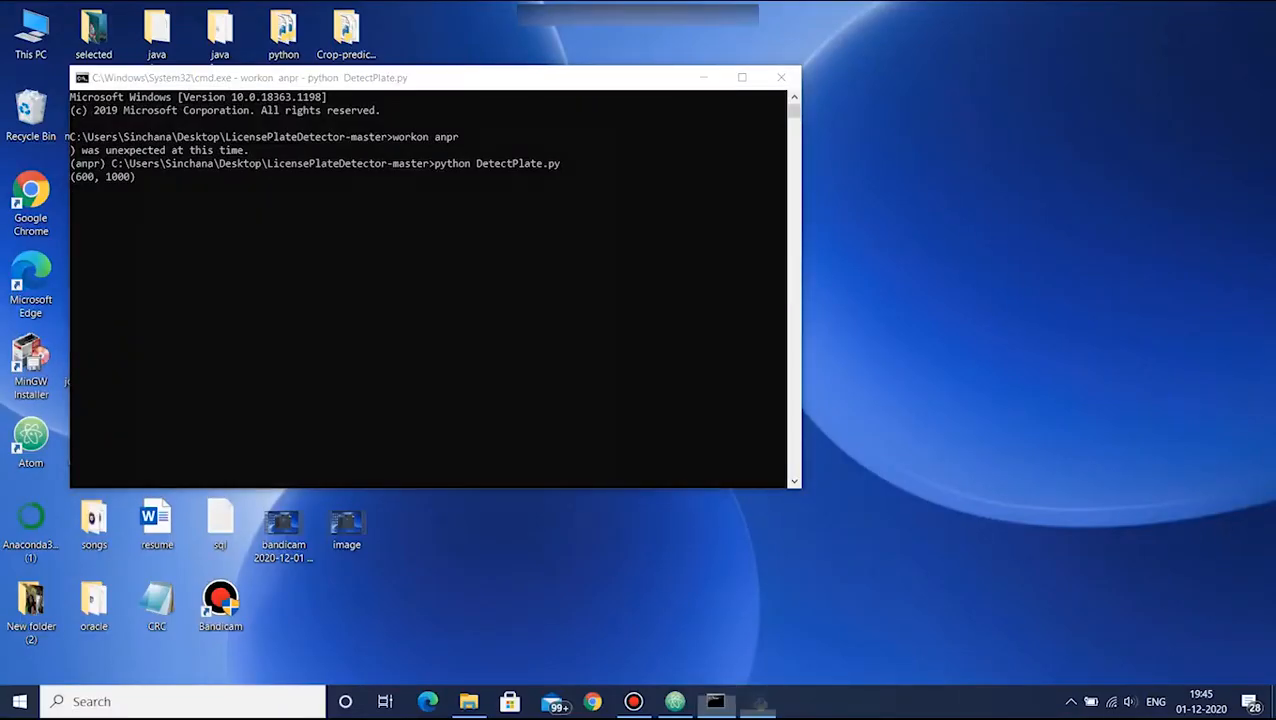
# Close the DetectPlate figures and run PredictCharacters.py past its thresholded images figure.
pyautogui.click(626, 122)
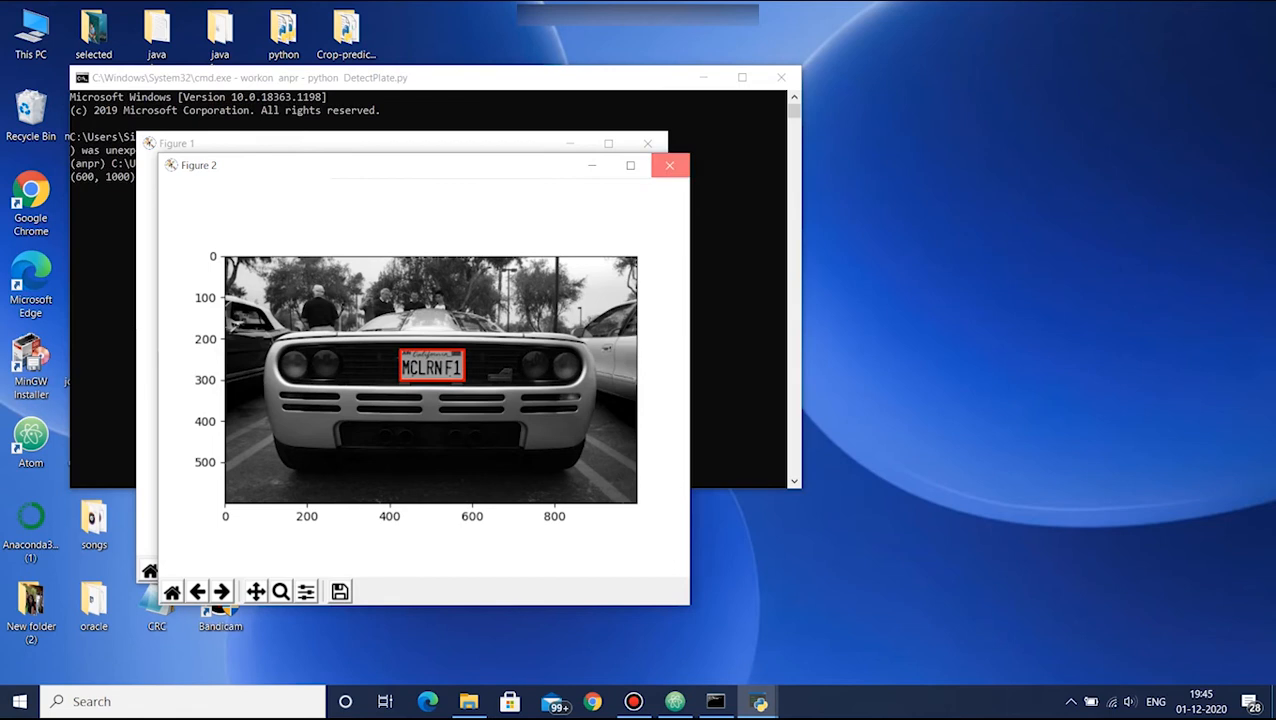
pyautogui.click(669, 165)
pyautogui.write('q')
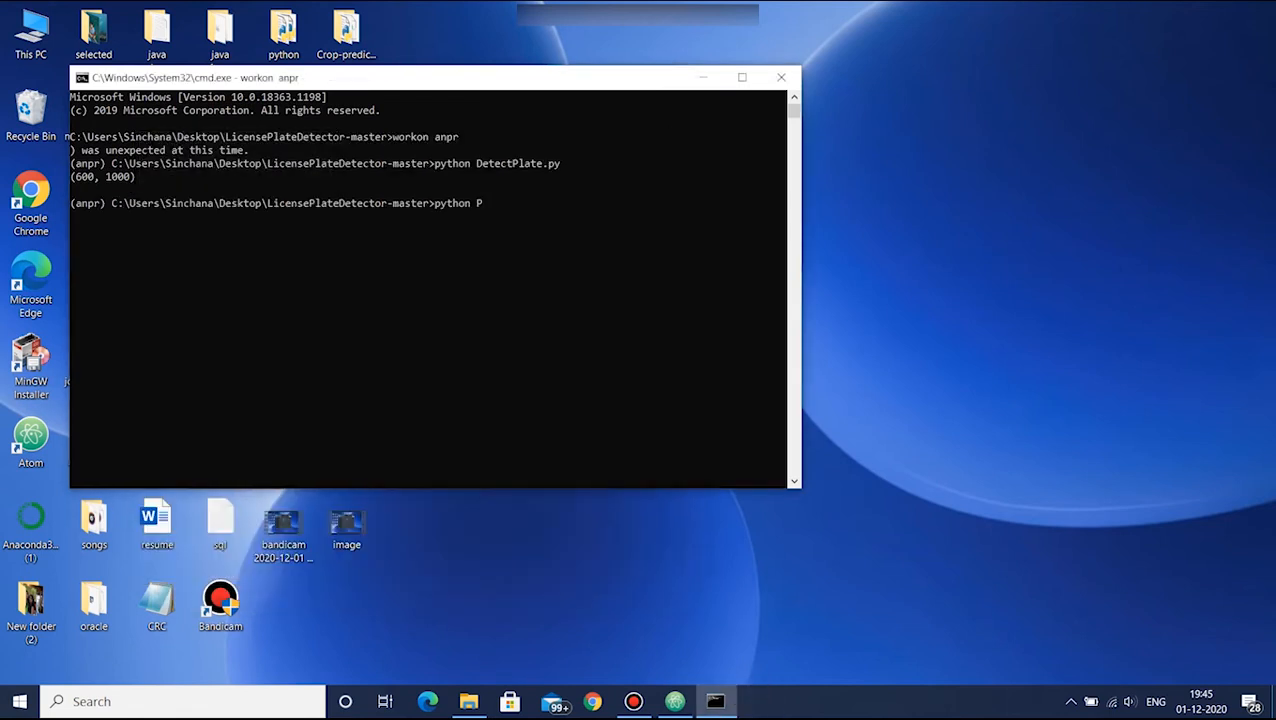
pyautogui.write('ers.py')
pyautogui.press('Return')
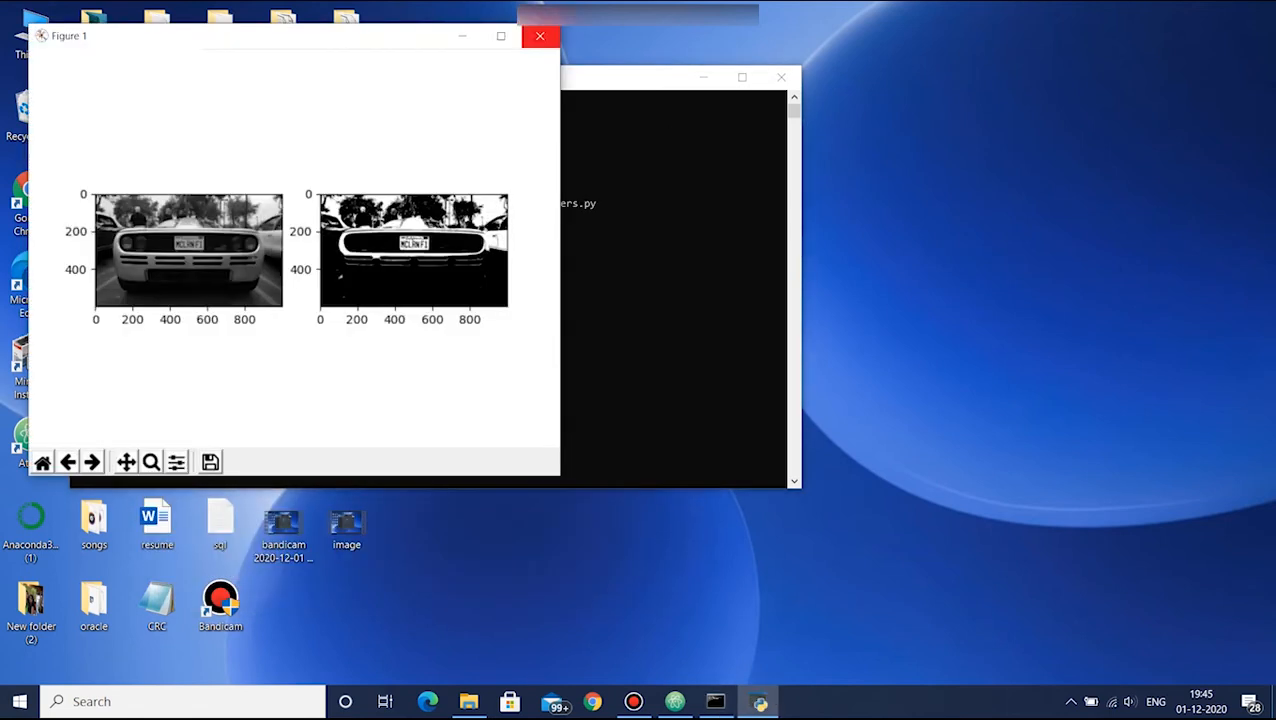
pyautogui.click(540, 36)
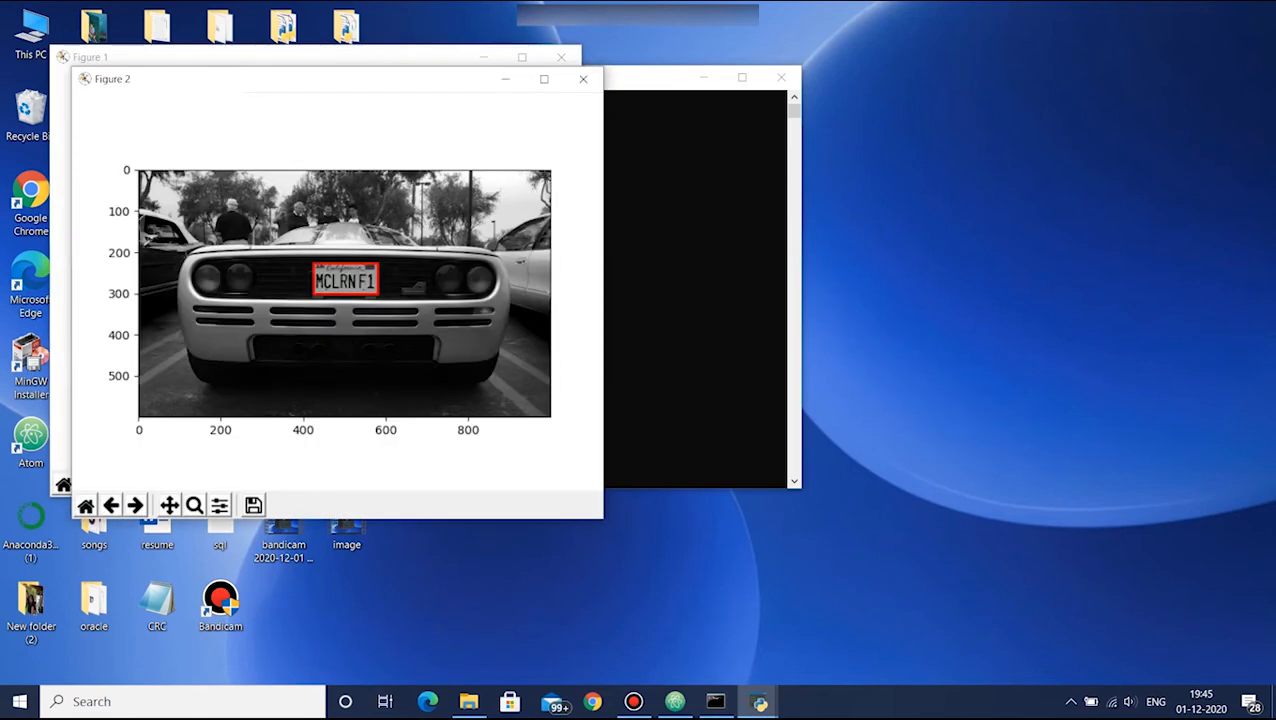
# Arrange and close Figure 1, the boxed plate and segmentation figures to get prediction MCLRNF1.
pyautogui.moveTo(460, 83); pyautogui.dragTo(812, 62)
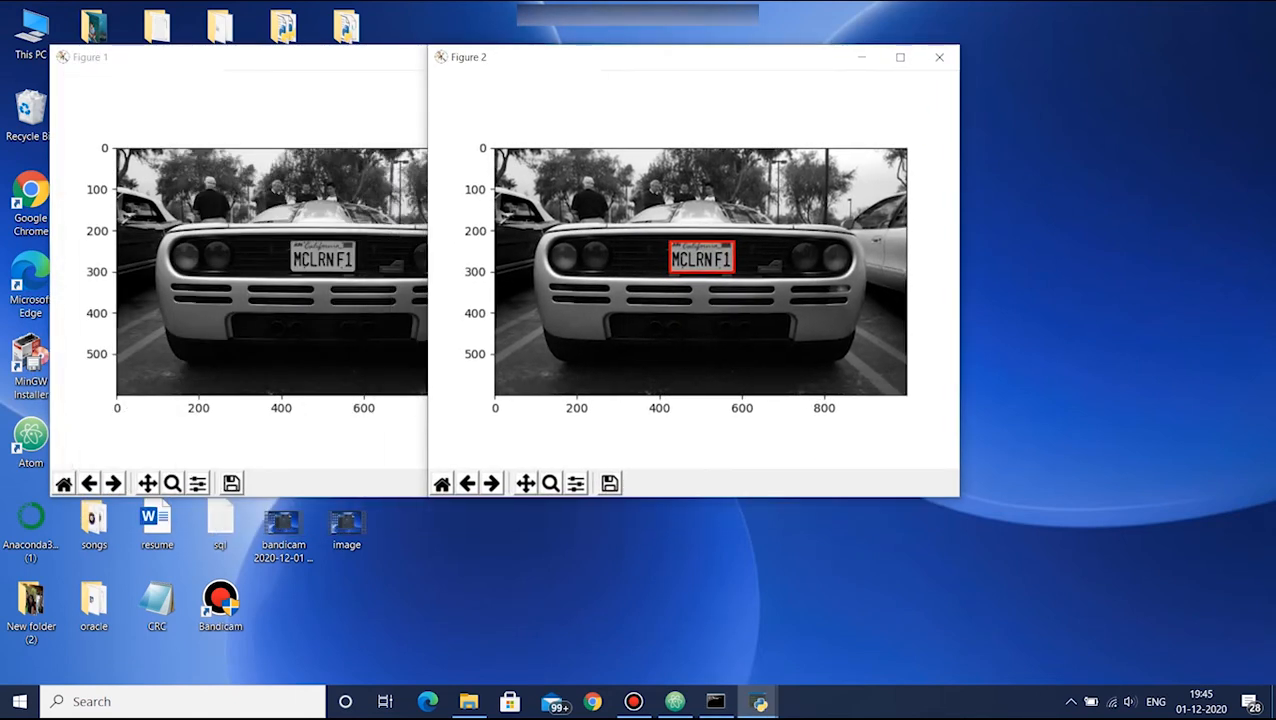
pyautogui.hotkey('alt', 'Tab')
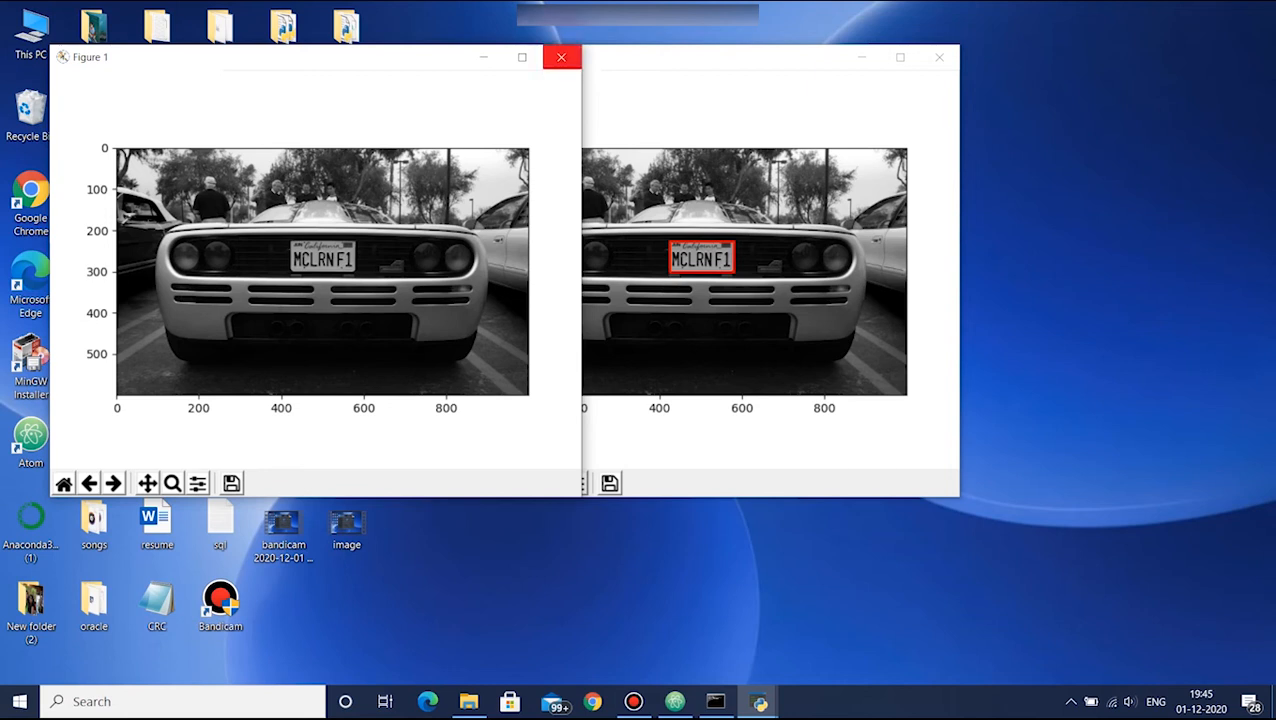
pyautogui.click(561, 57)
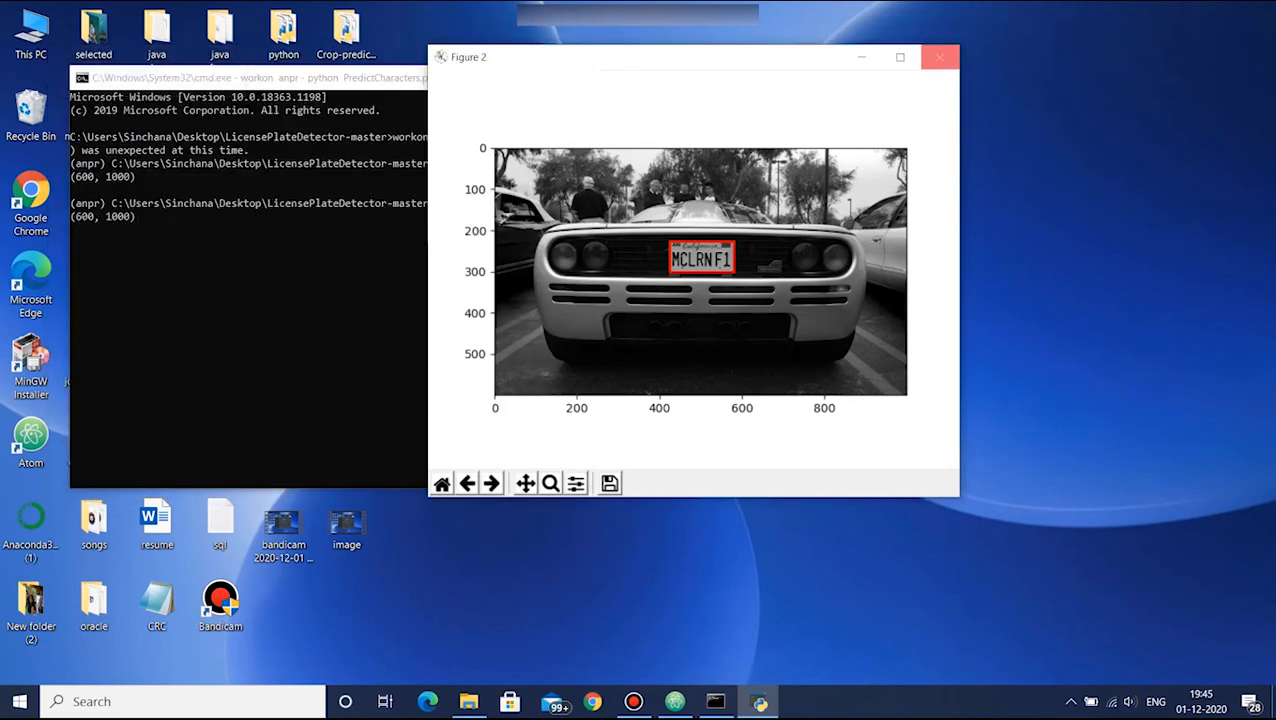
pyautogui.click(939, 57)
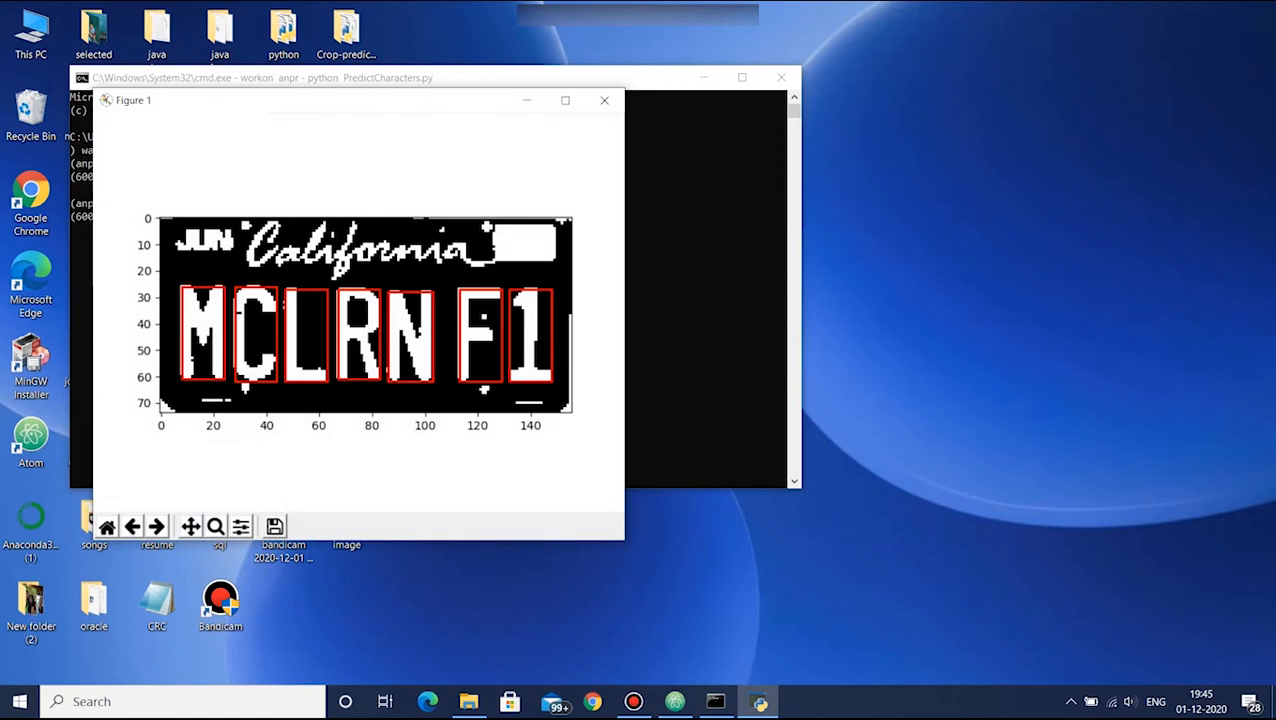
pyautogui.click(604, 100)
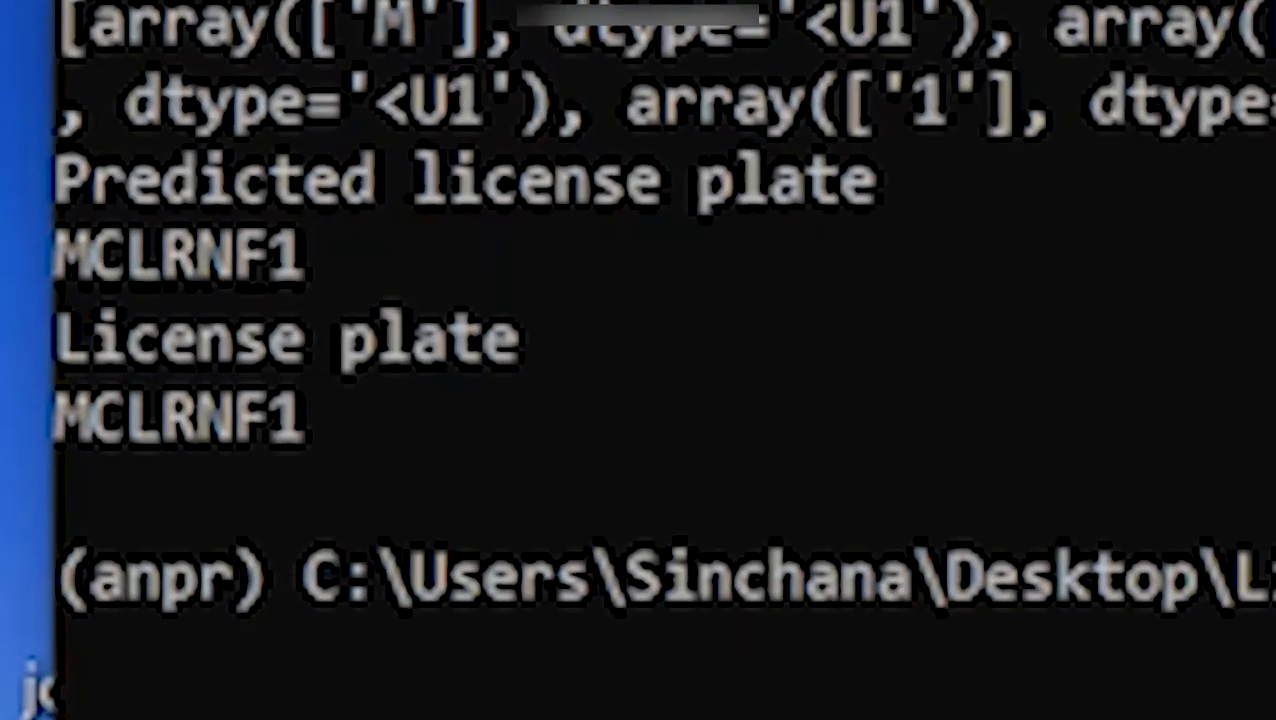